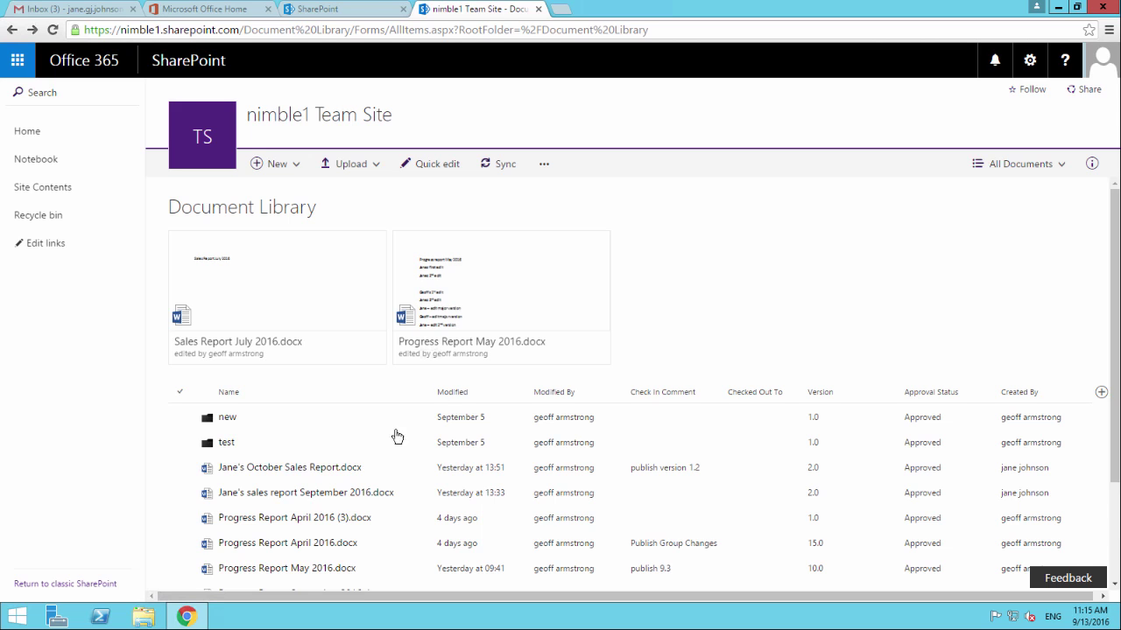
Step: Create an e-mail alert titled Document Library for all changes, triggered when anything changes, with notifications sent immediately
click(544, 166)
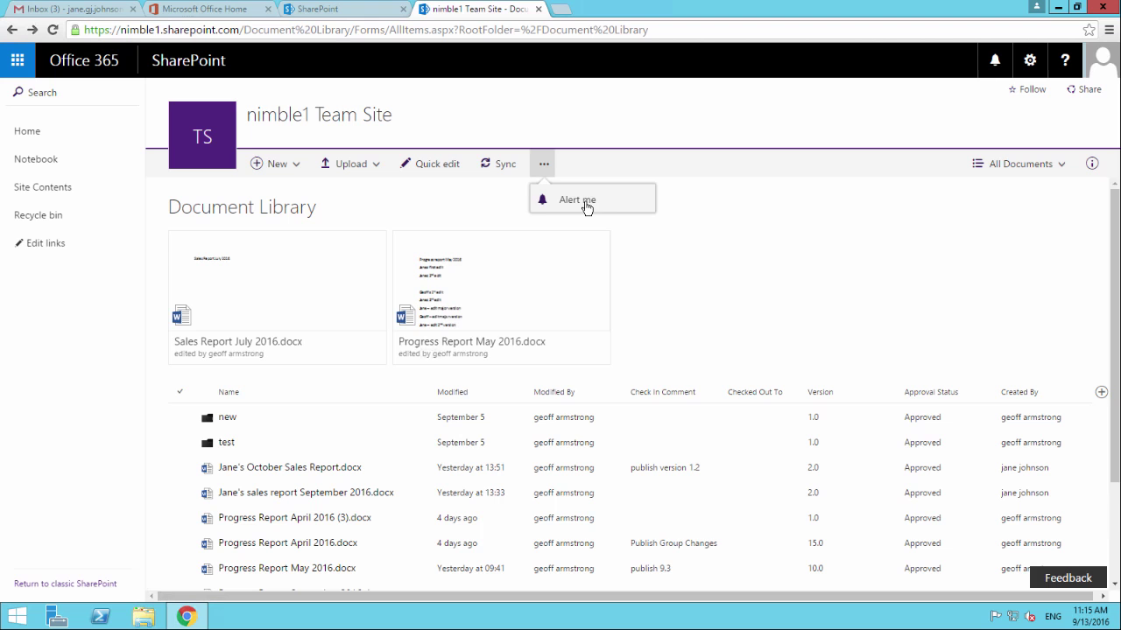
click(577, 200)
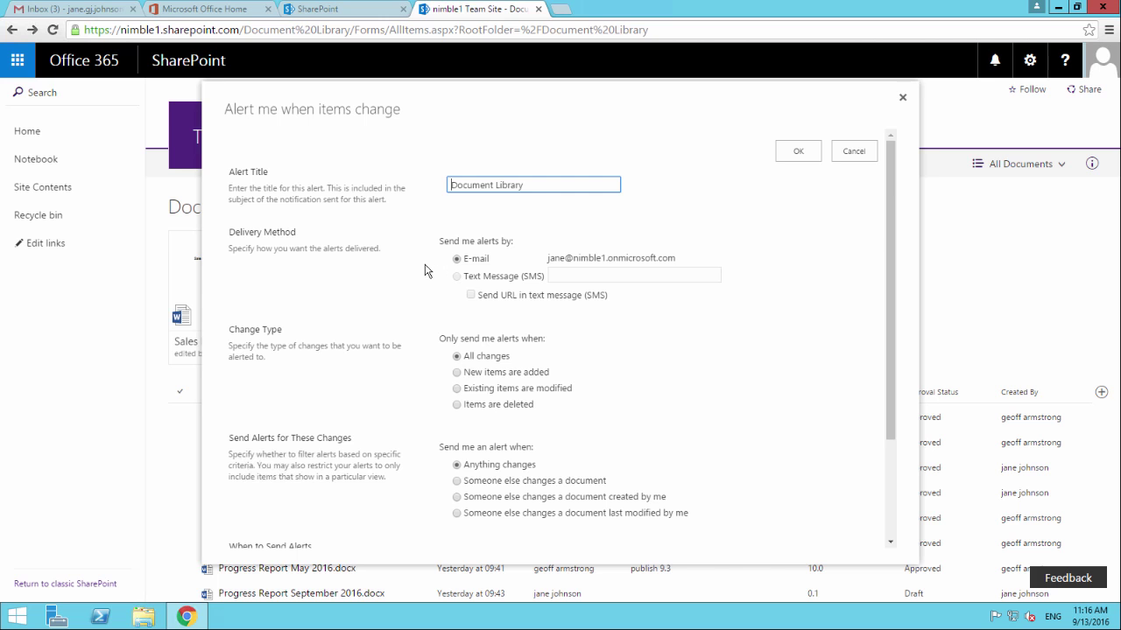
drag(887, 217, 888, 266)
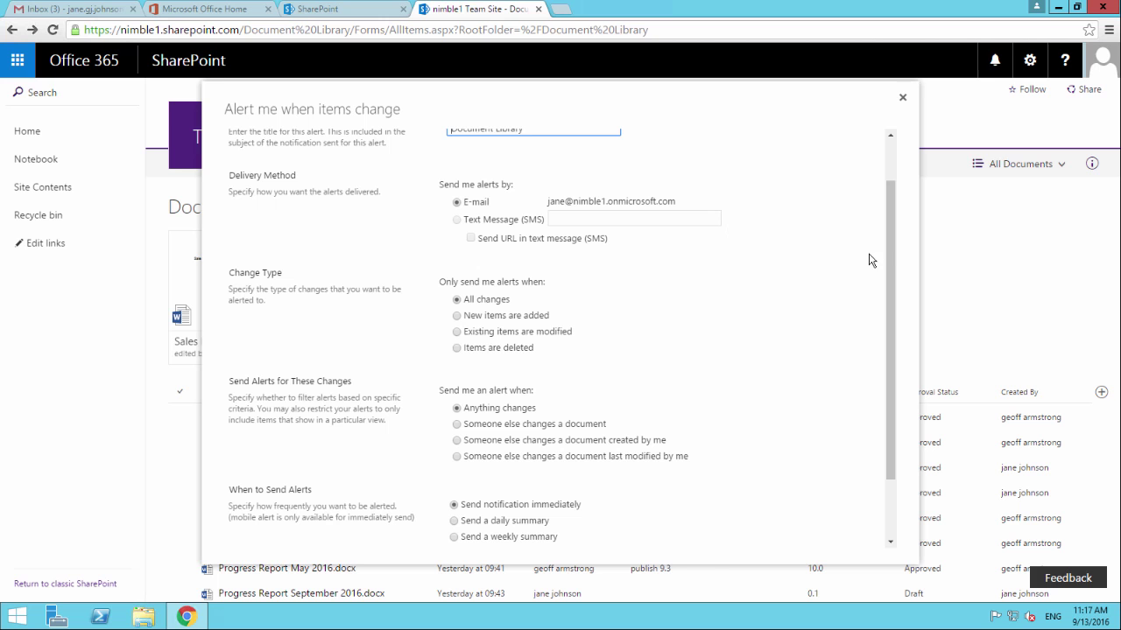
scroll(900, 259, down, 1)
scroll(901, 259, down, 2)
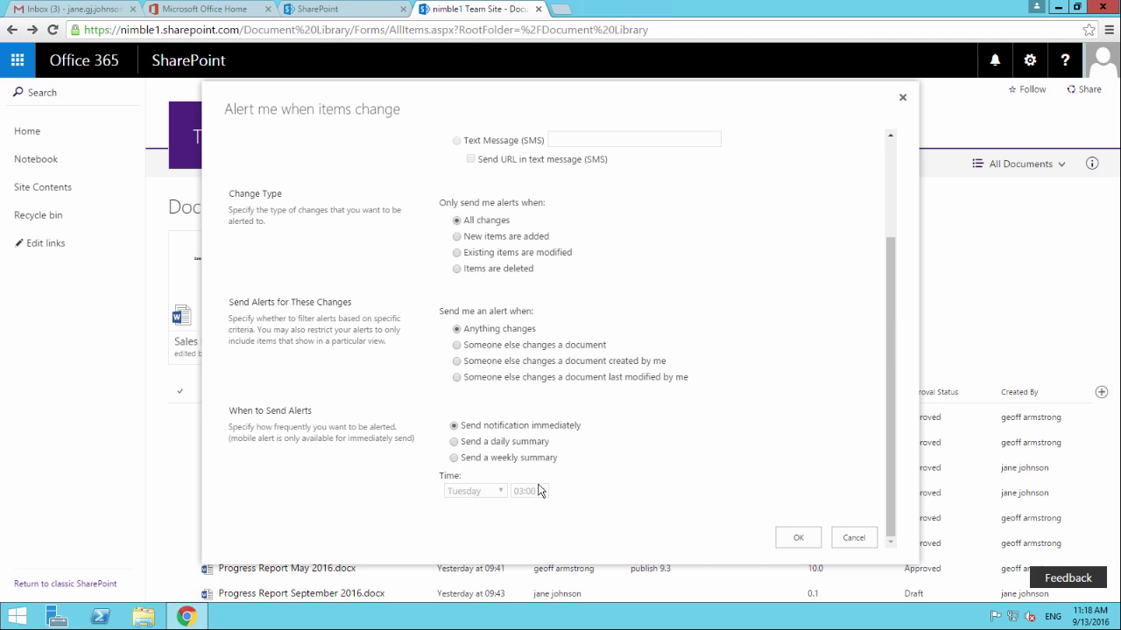
scroll(624, 377, up, 2)
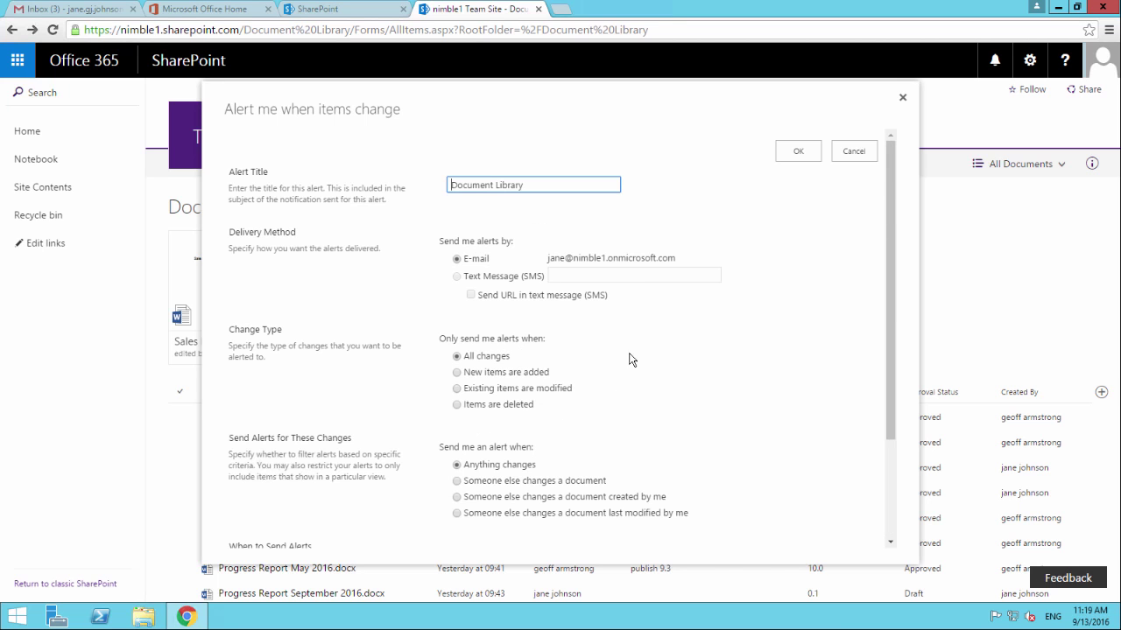
click(797, 152)
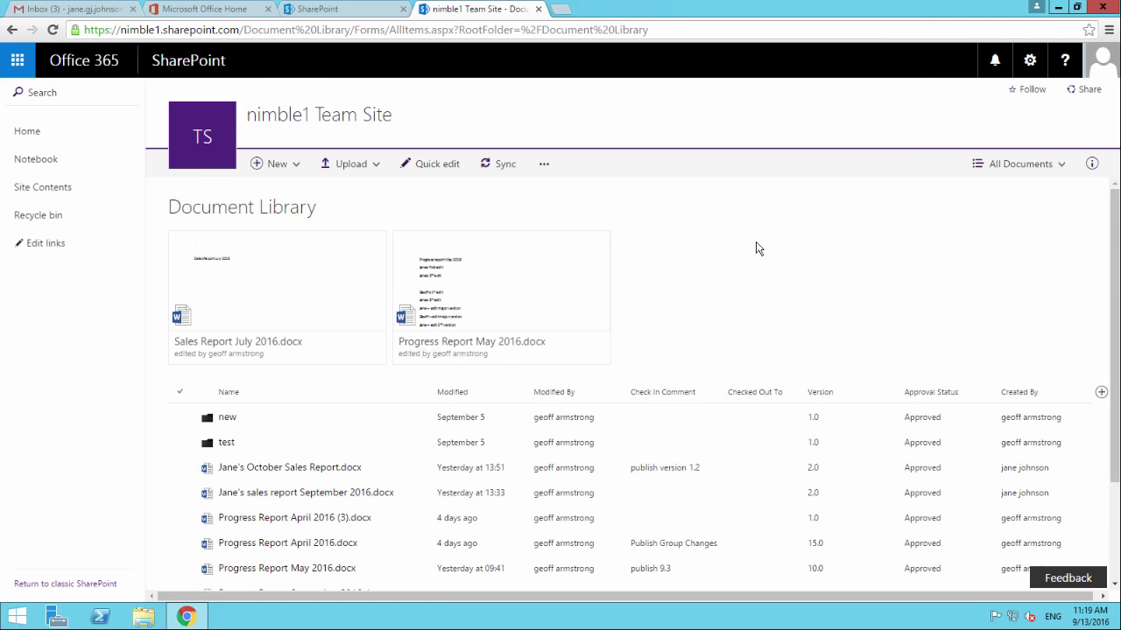
Step: Create a new Word document in the Document Library and locate Document.docx in the file list
scroll(692, 350, down, 1)
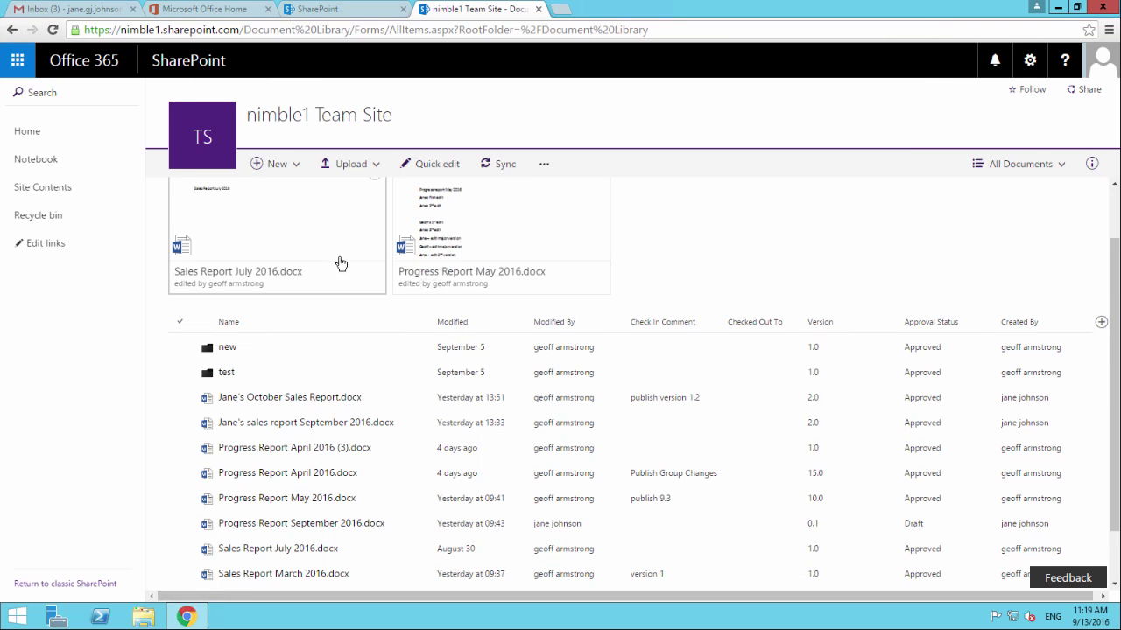
click(295, 168)
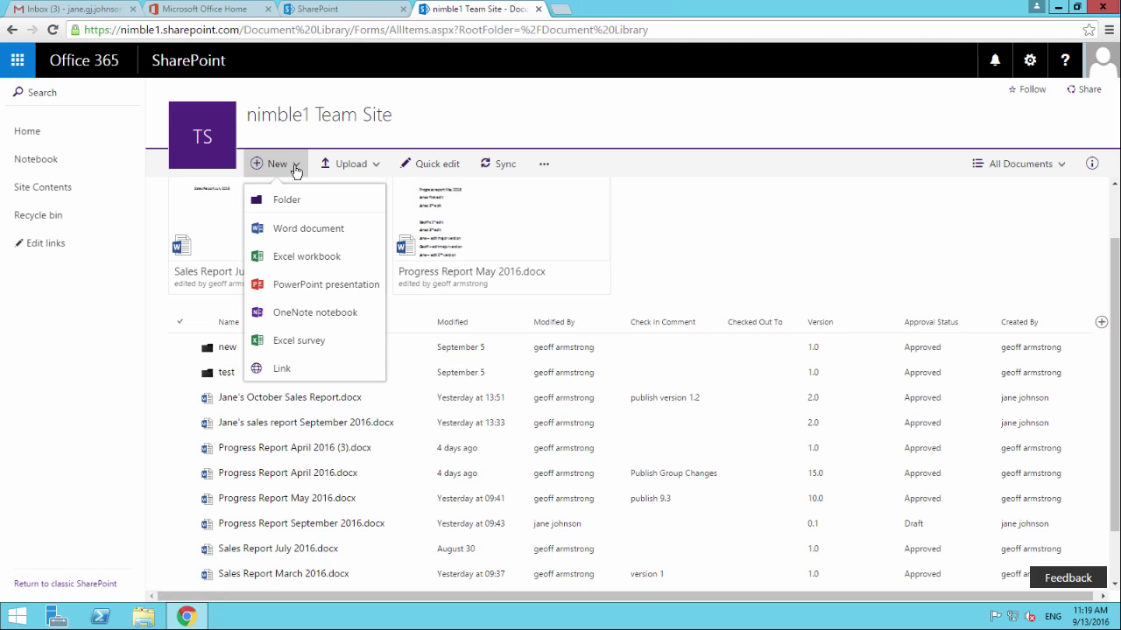
click(296, 230)
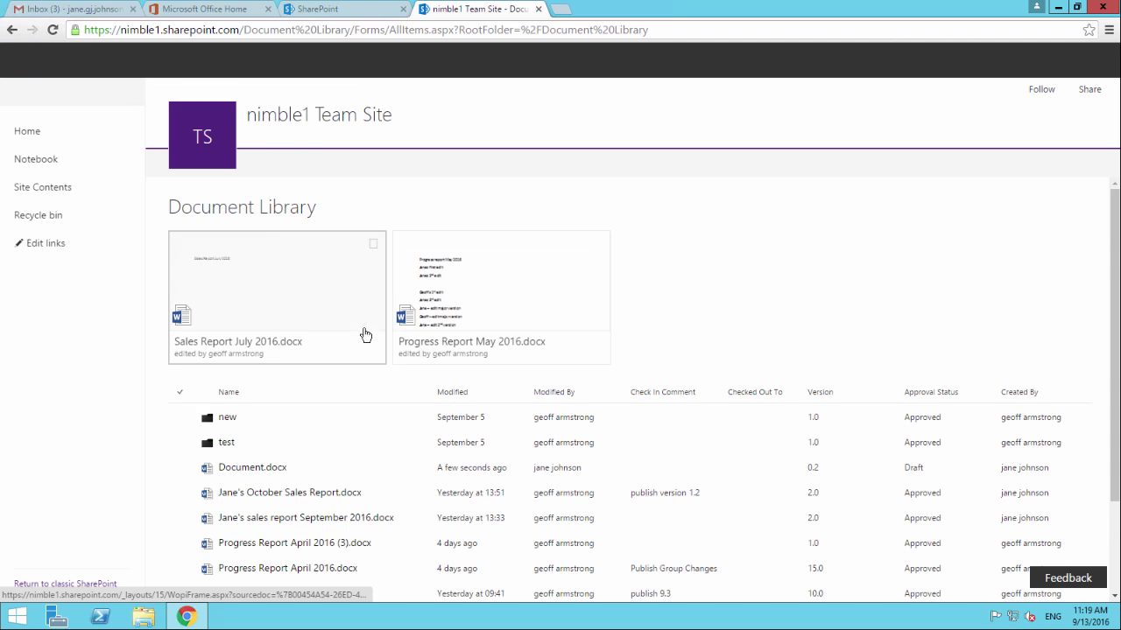
scroll(402, 473, down, 1)
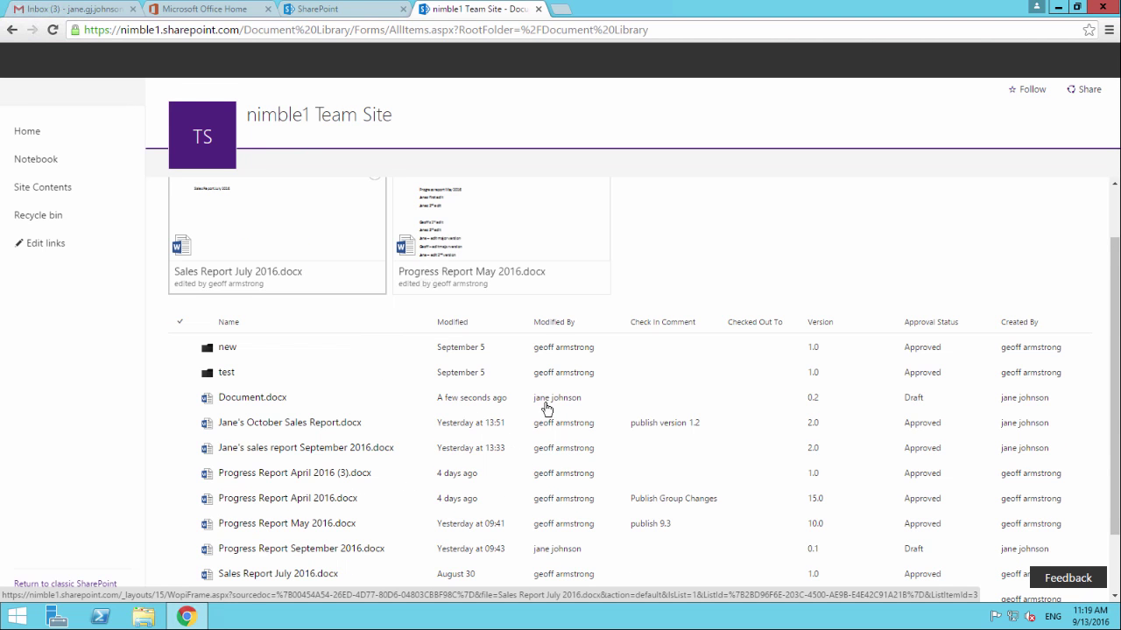
scroll(546, 408, down, 1)
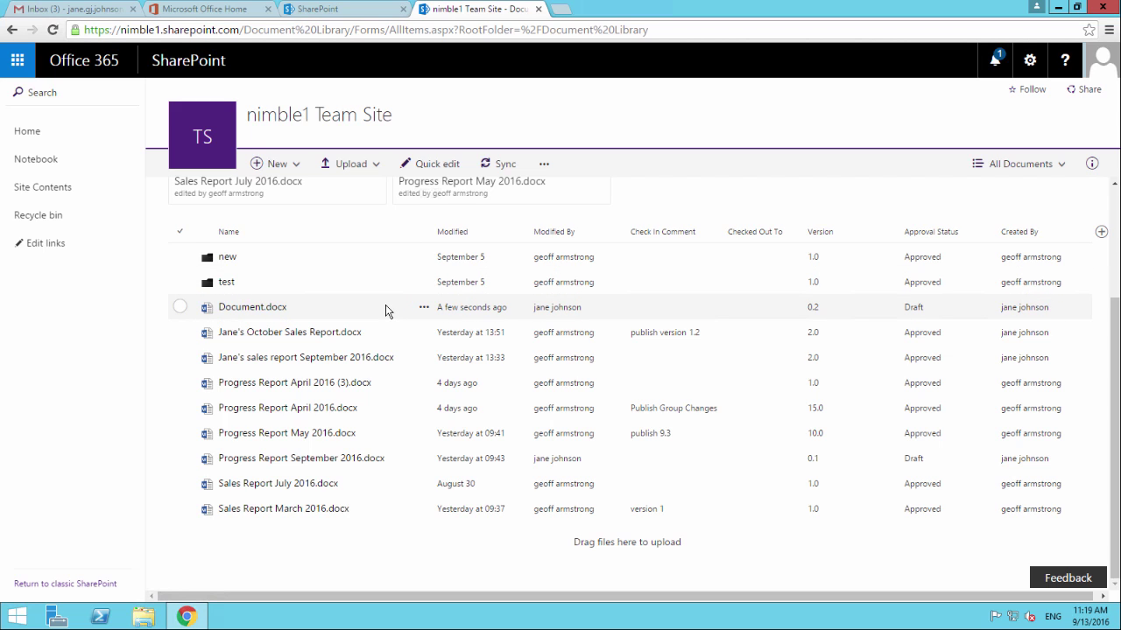
Step: Open Outlook Mail in a new browser tab and read the nimble1 Team Site message about the created alert
click(17, 65)
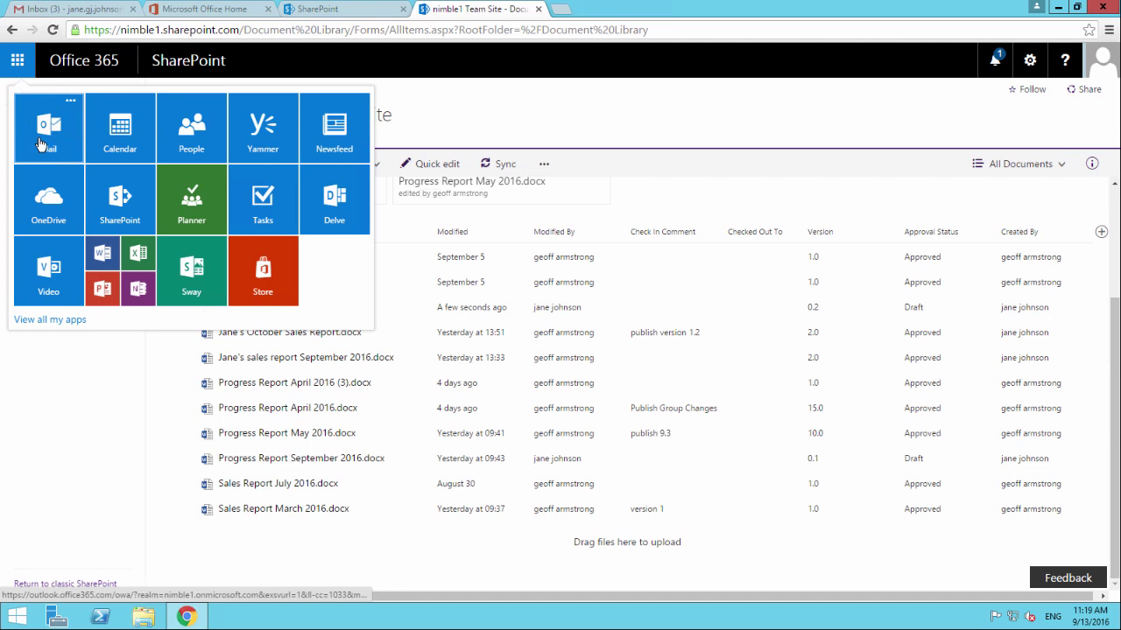
click(70, 103)
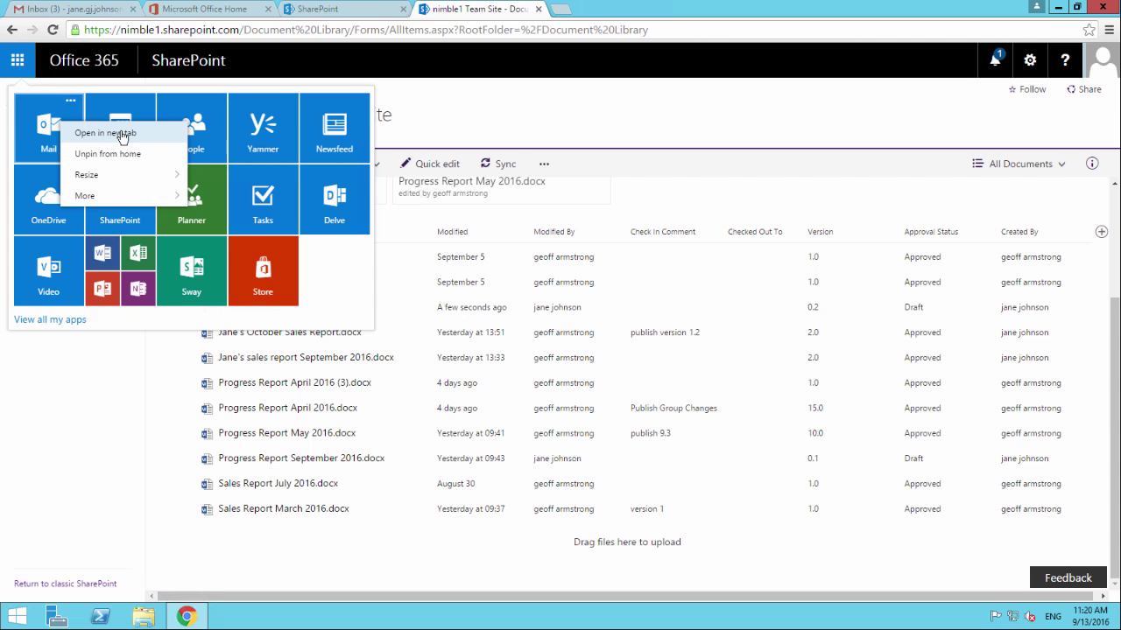
click(122, 137)
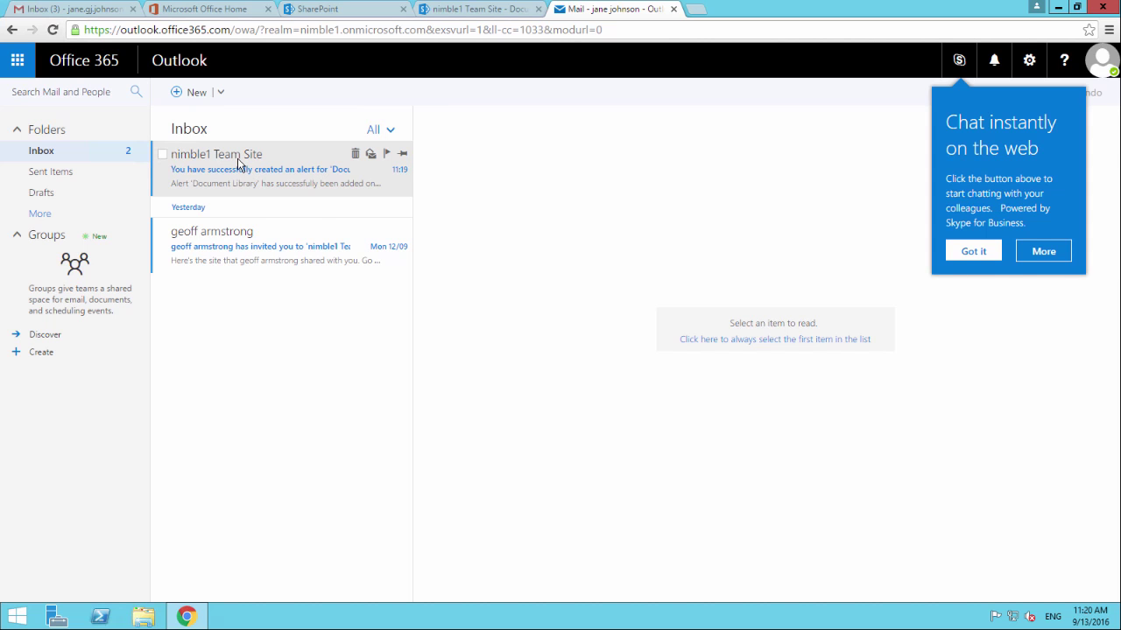
click(967, 255)
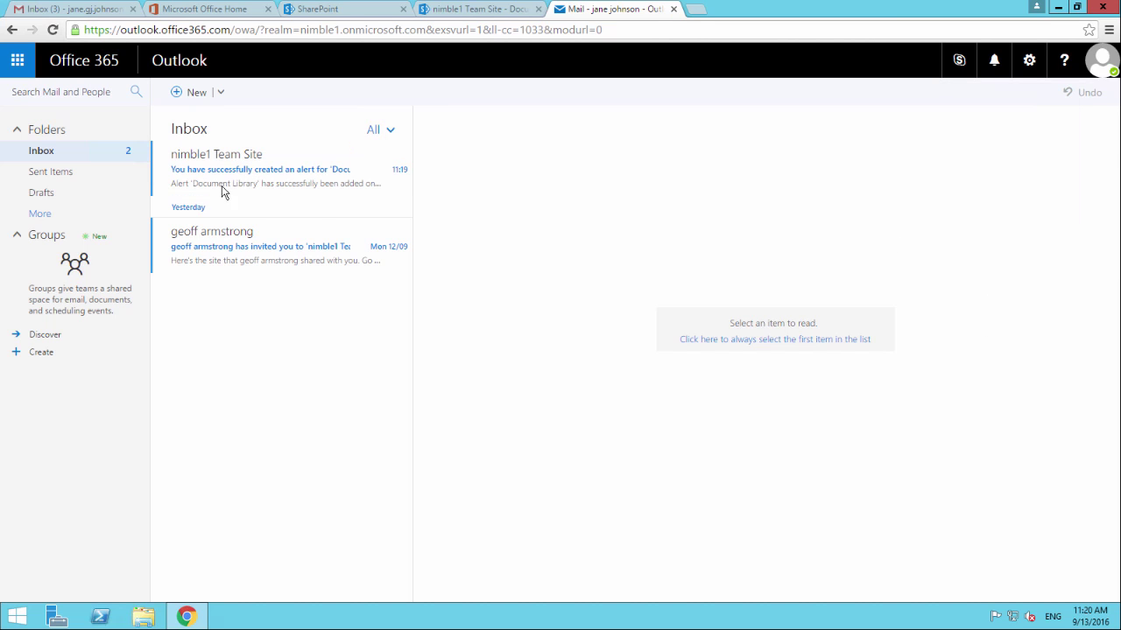
click(236, 161)
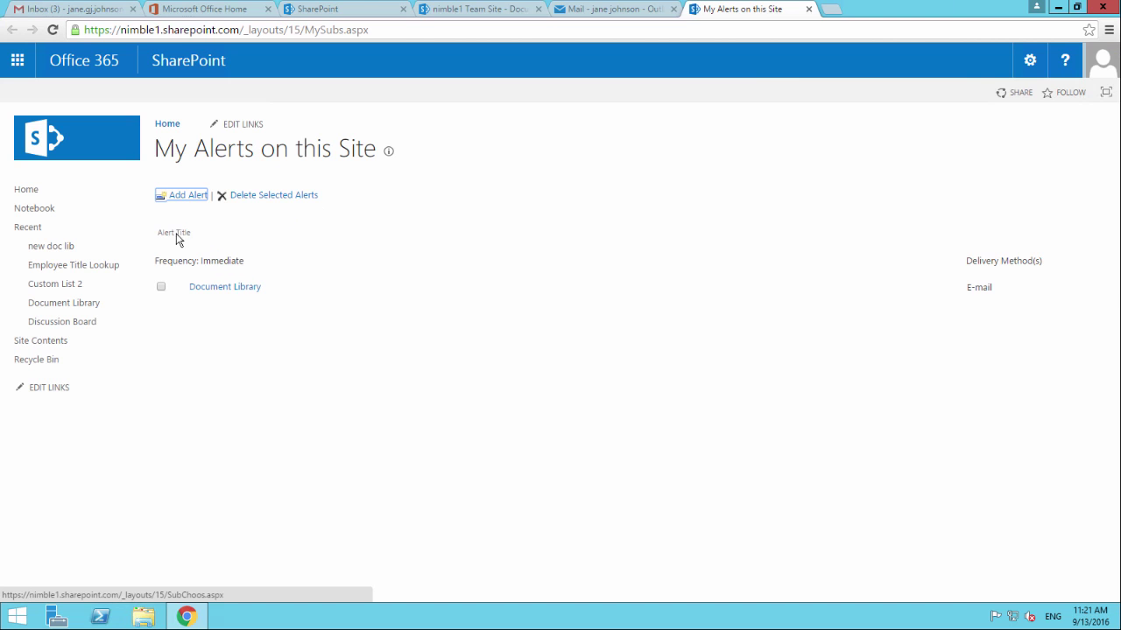
Step: Open the Document Library alert from the site's alert list and examine its delivery, change type, filter and frequency settings
click(231, 293)
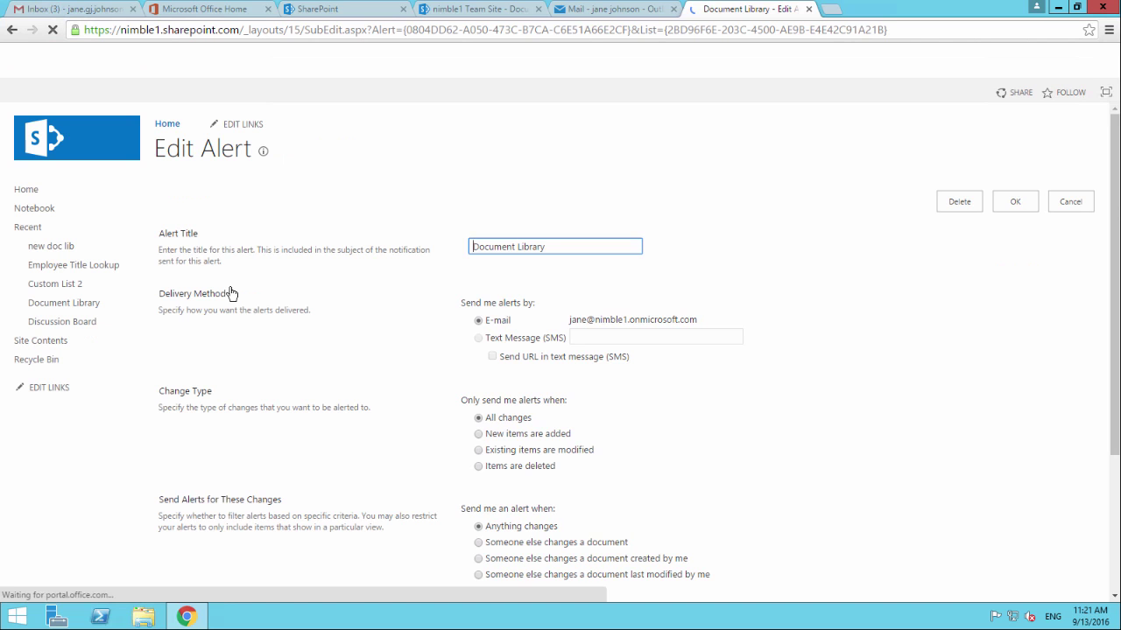
scroll(409, 350, down, 2)
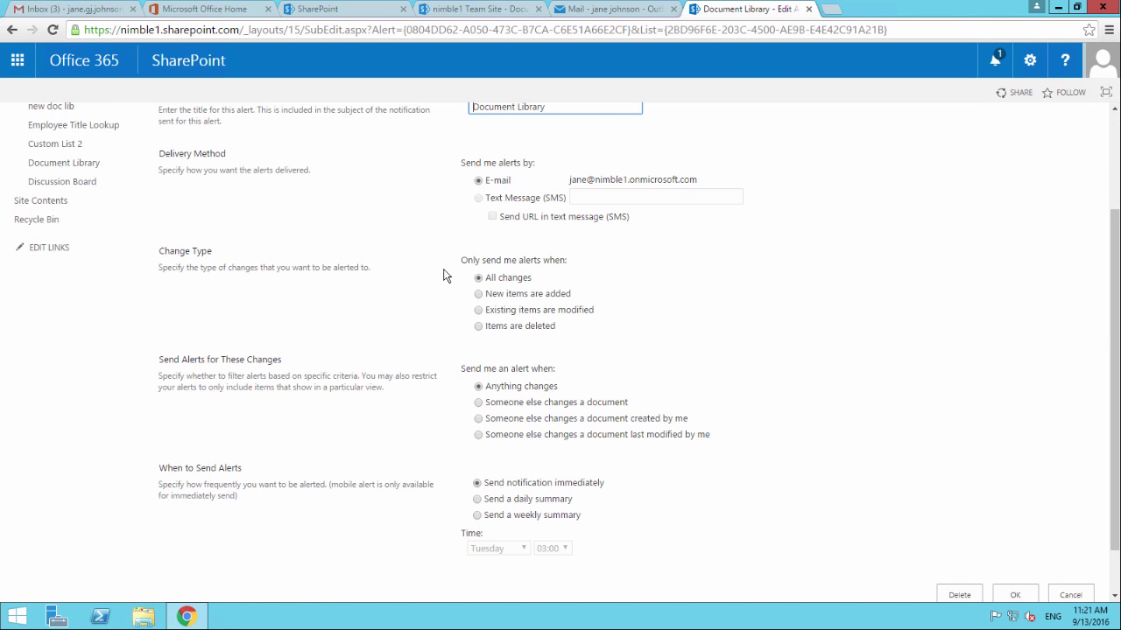
scroll(433, 418, down, 1)
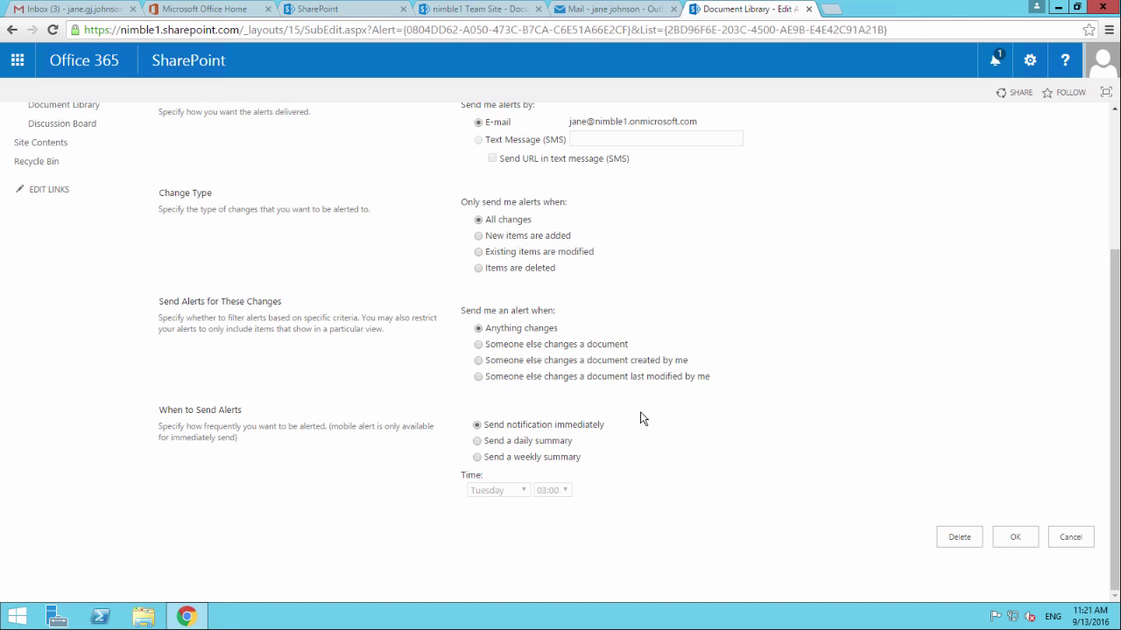
scroll(638, 418, up, 3)
scroll(332, 377, down, 3)
scroll(460, 348, up, 3)
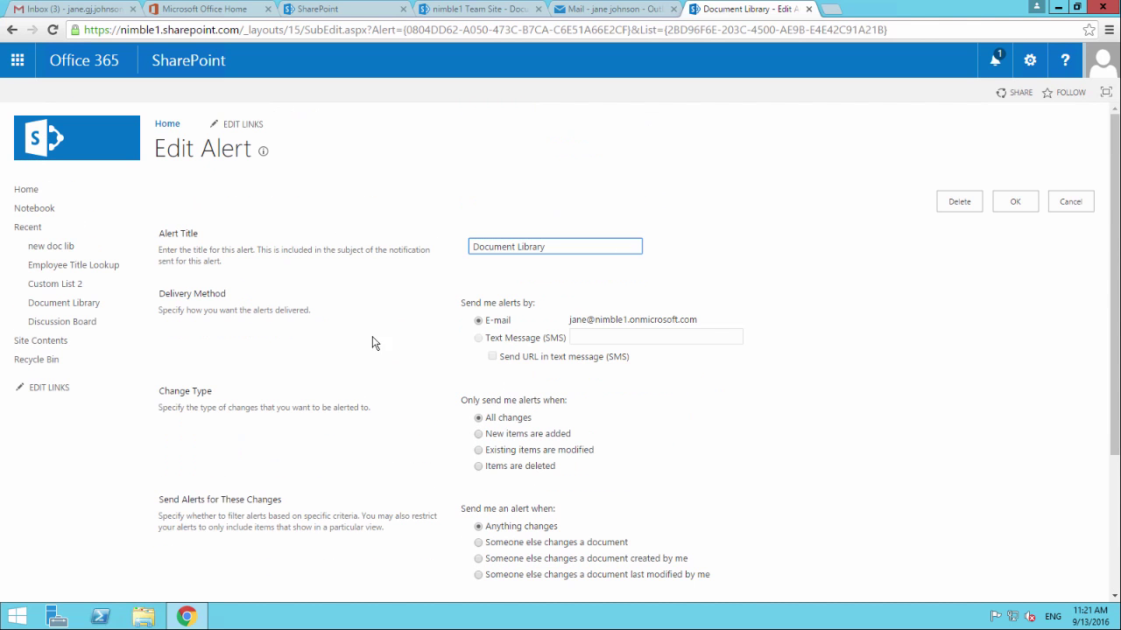
scroll(377, 343, down, 3)
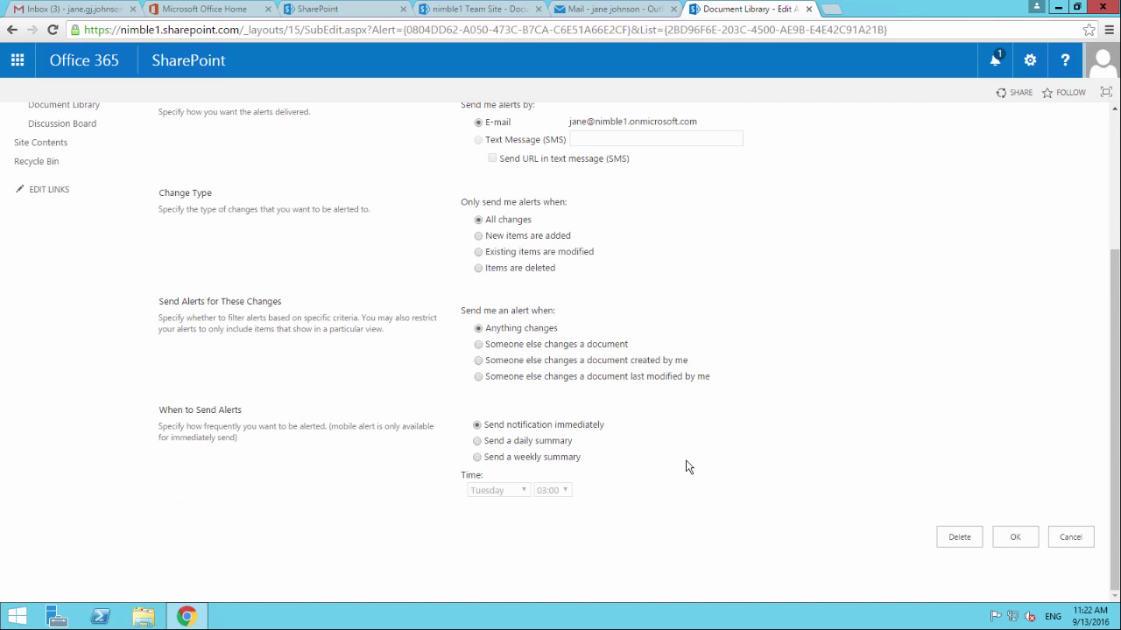
scroll(691, 462, up, 3)
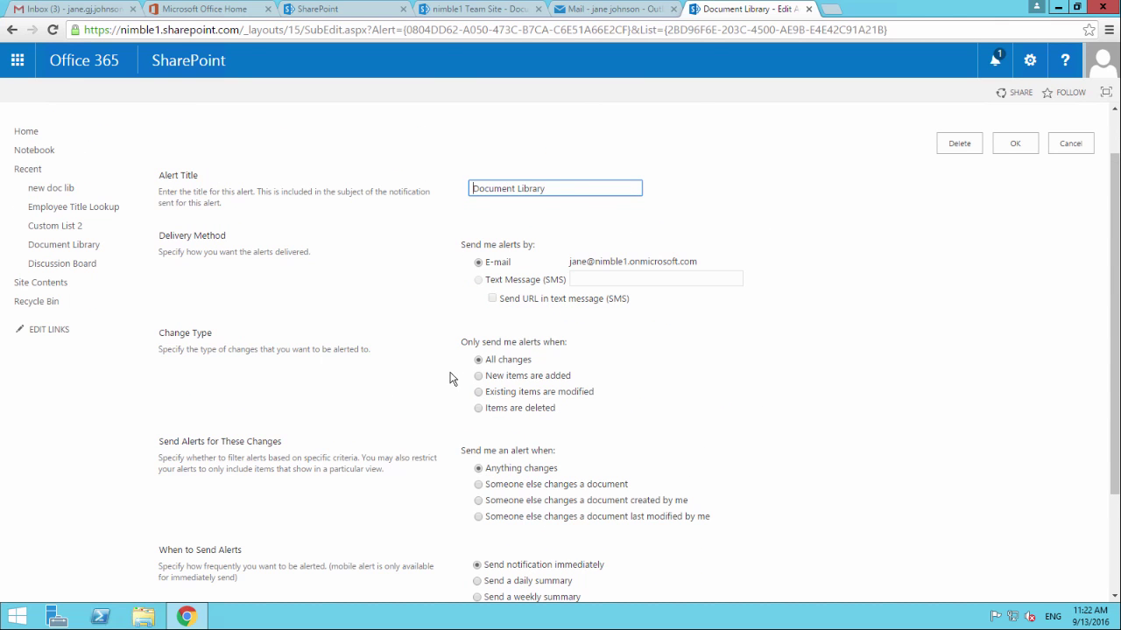
scroll(449, 378, down, 2)
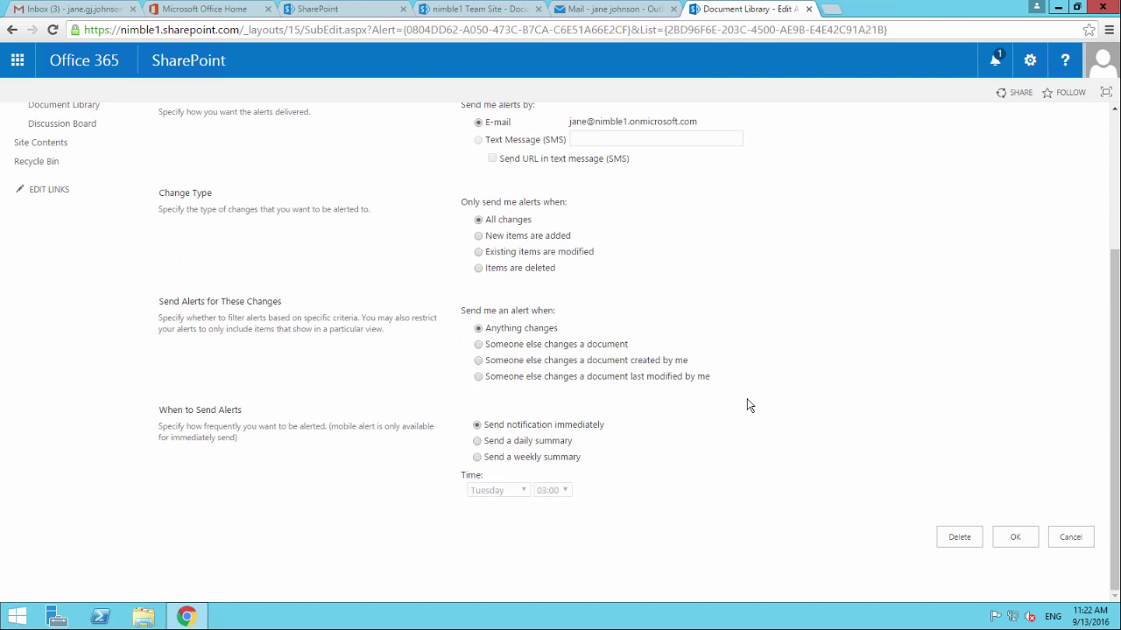
scroll(748, 404, up, 3)
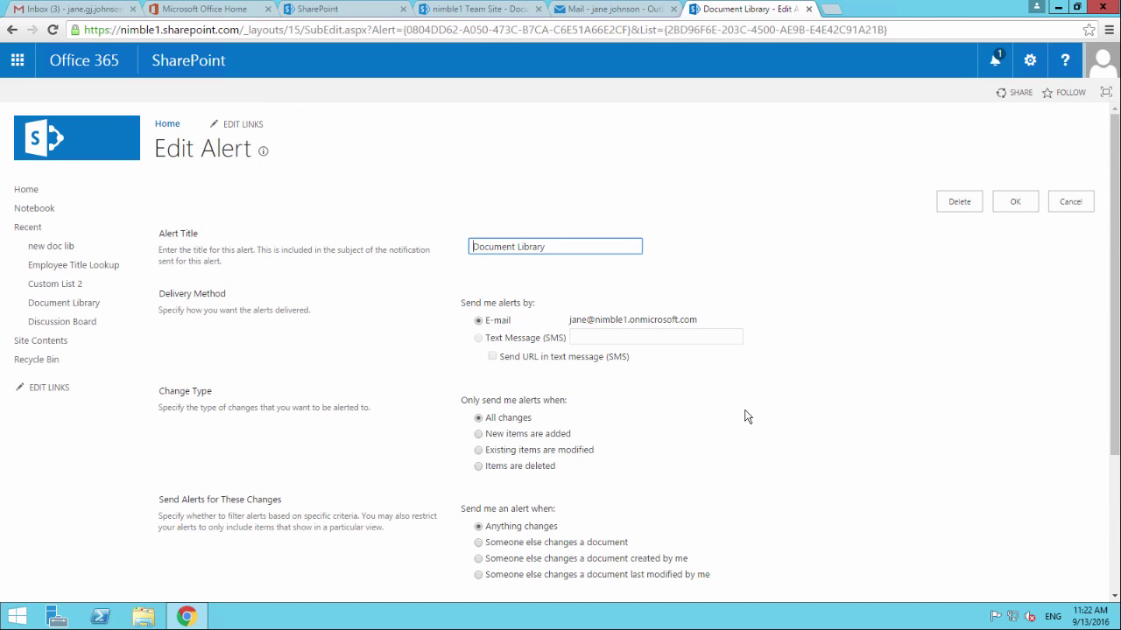
scroll(744, 417, down, 3)
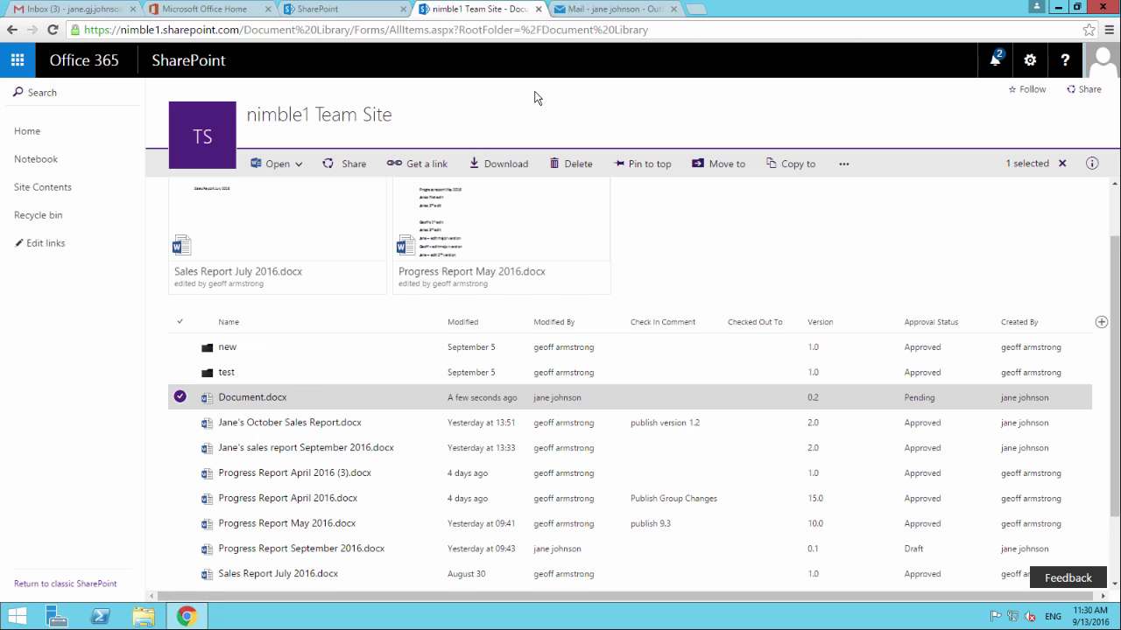
Step: Switch to Outlook, open the Document.docx change notification, and view the linked document before closing it
key(ctrl+Tab)
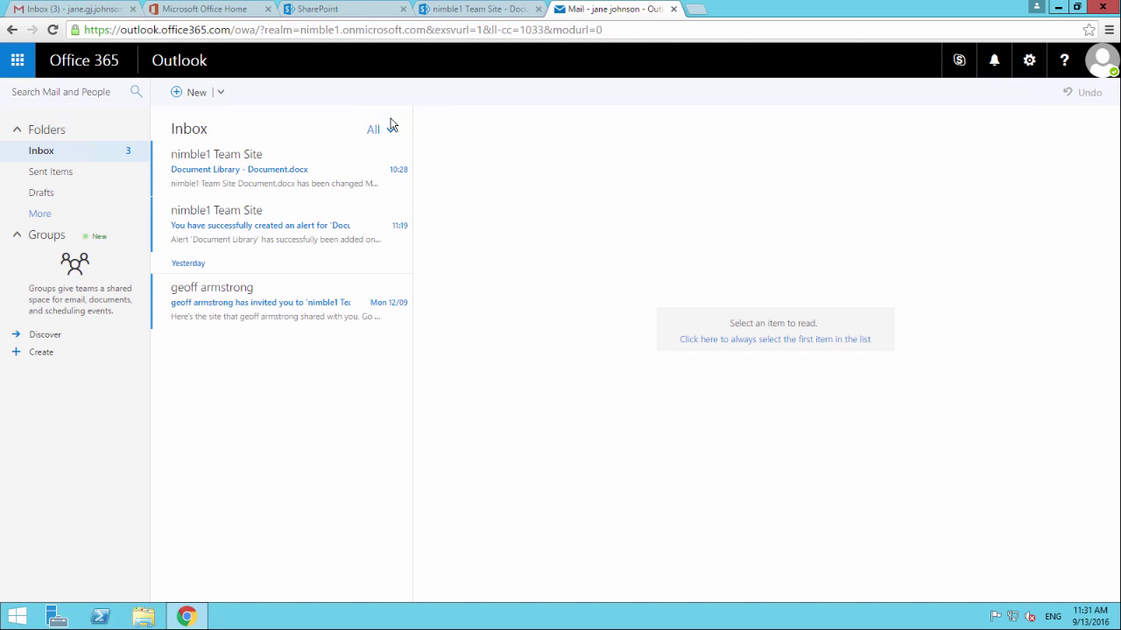
click(226, 159)
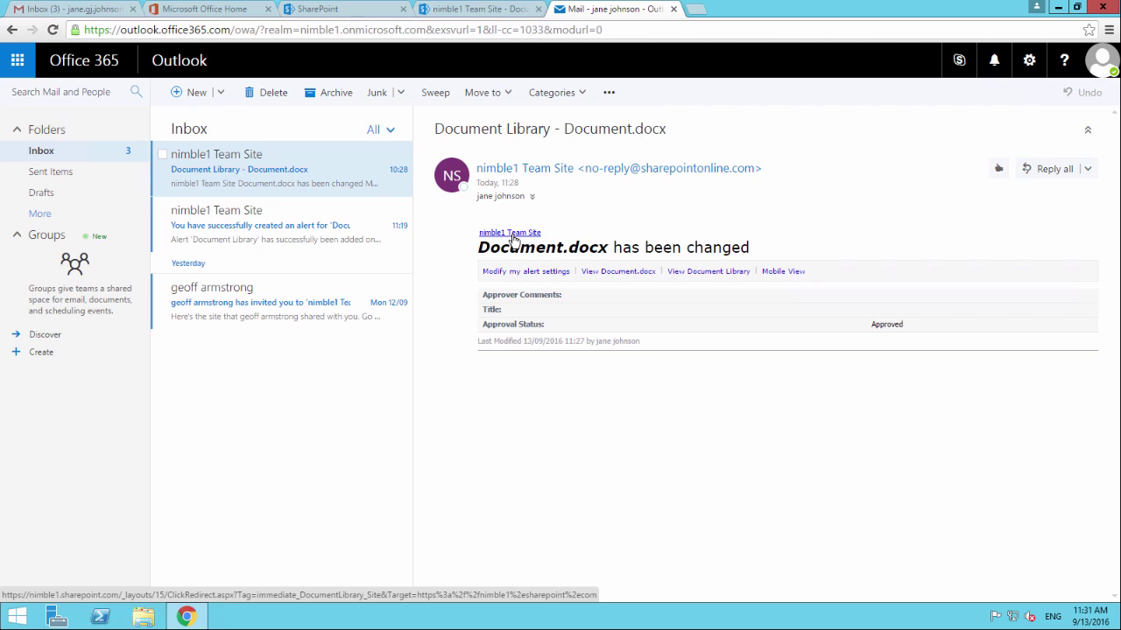
click(619, 274)
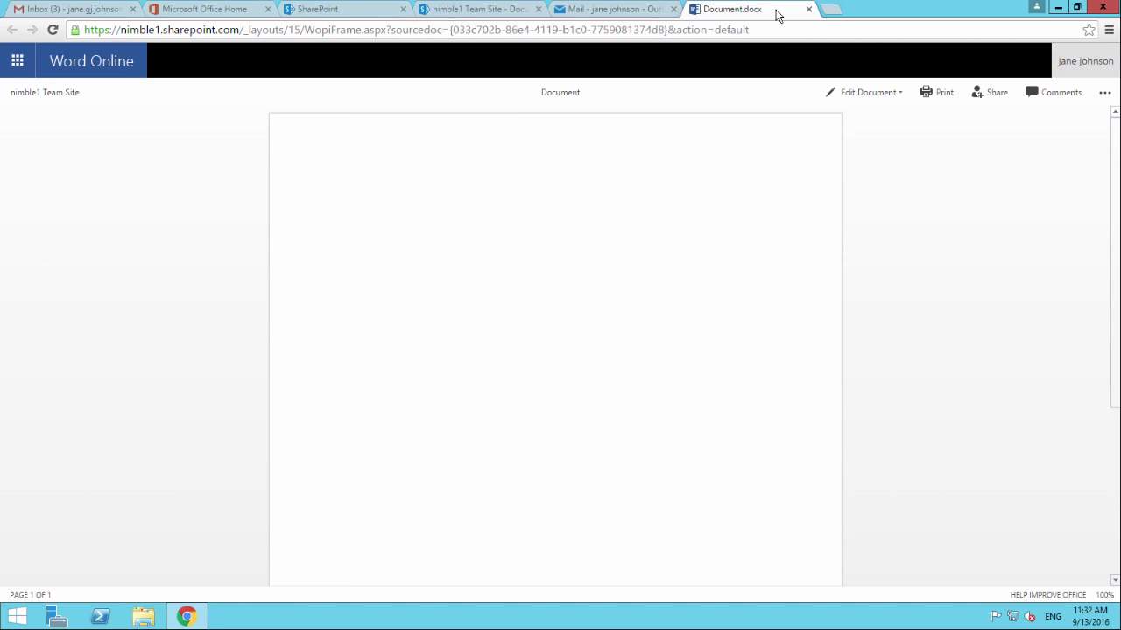
click(808, 10)
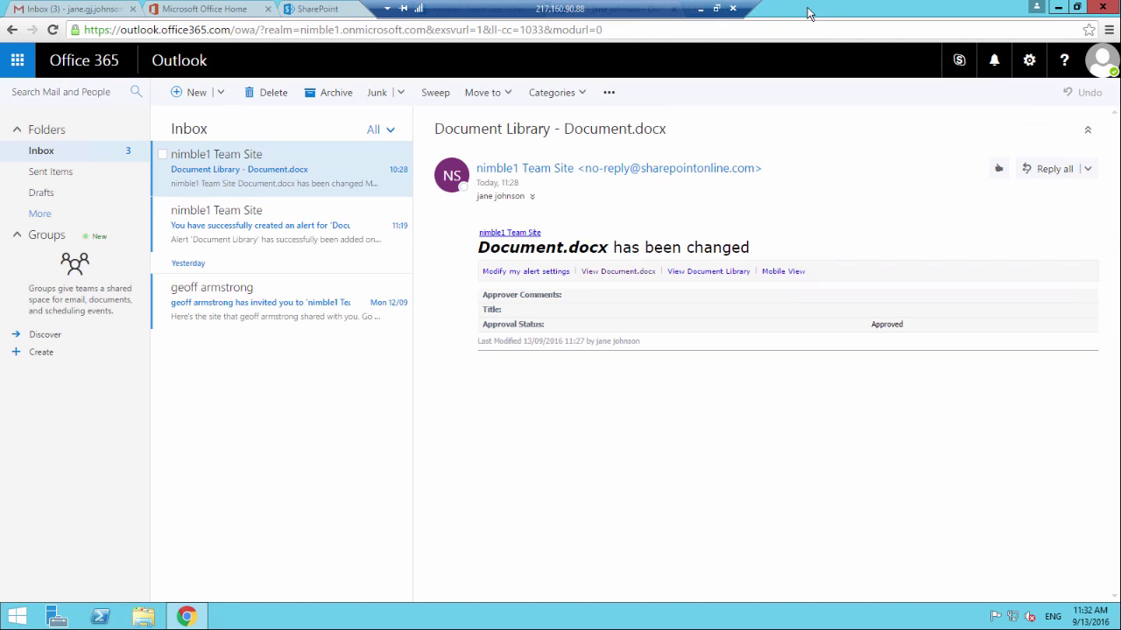